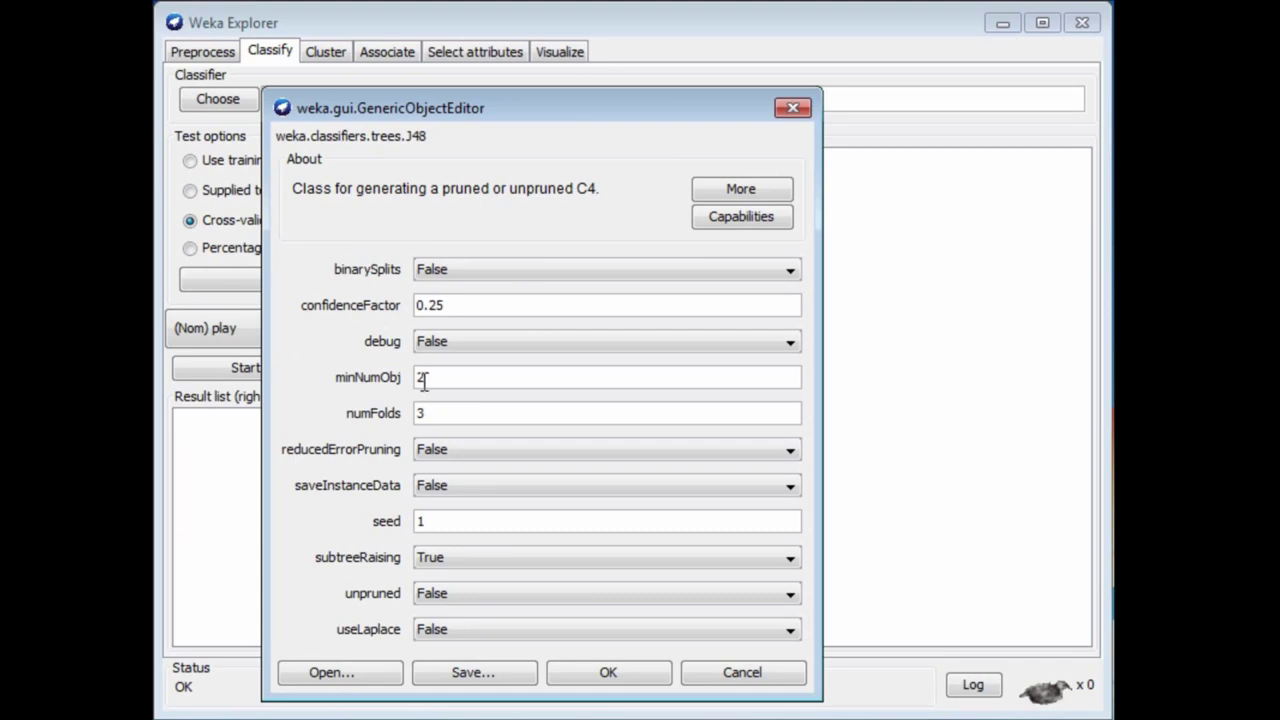
Dismiss the J48 editor and show the slide: pruned 75.5% with 4 leaves versus unpruned 69.6% with 152.
mouse_move(418, 377)
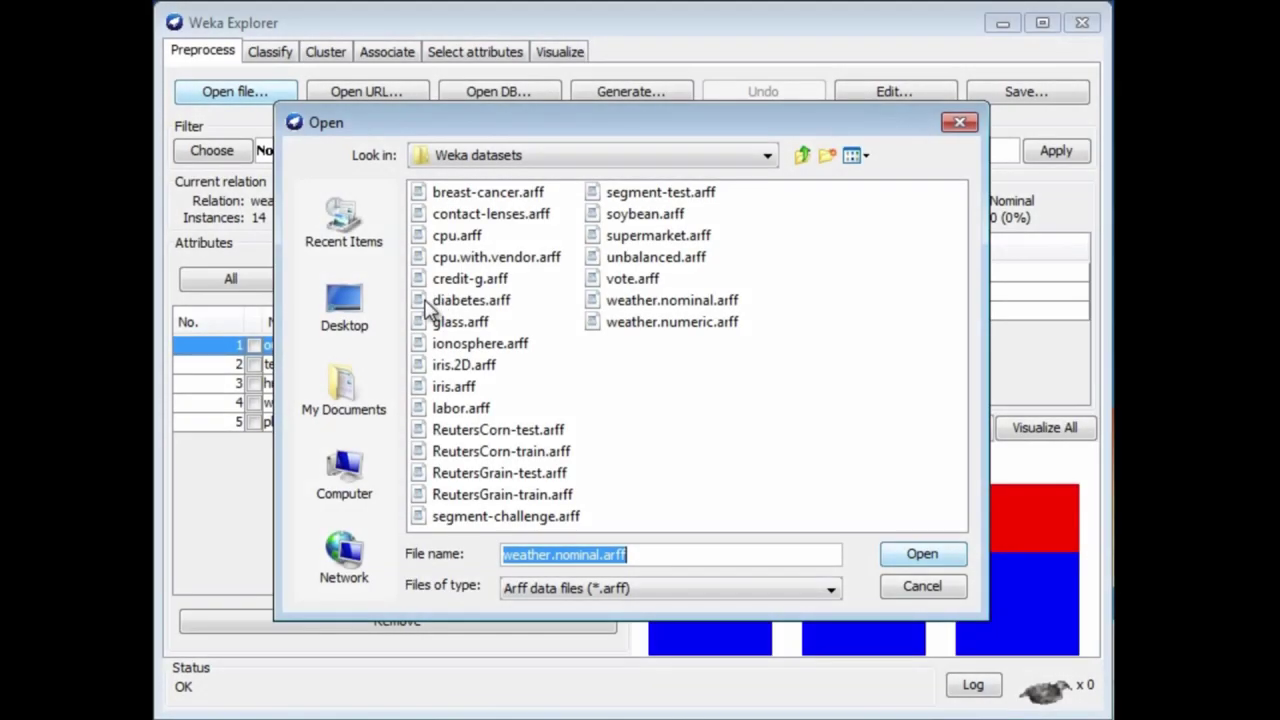
Load diabetes.arff and cross-validate default J48 -C 0.25 -M 2, reaching 73.8% correct.
click(470, 300)
click(945, 558)
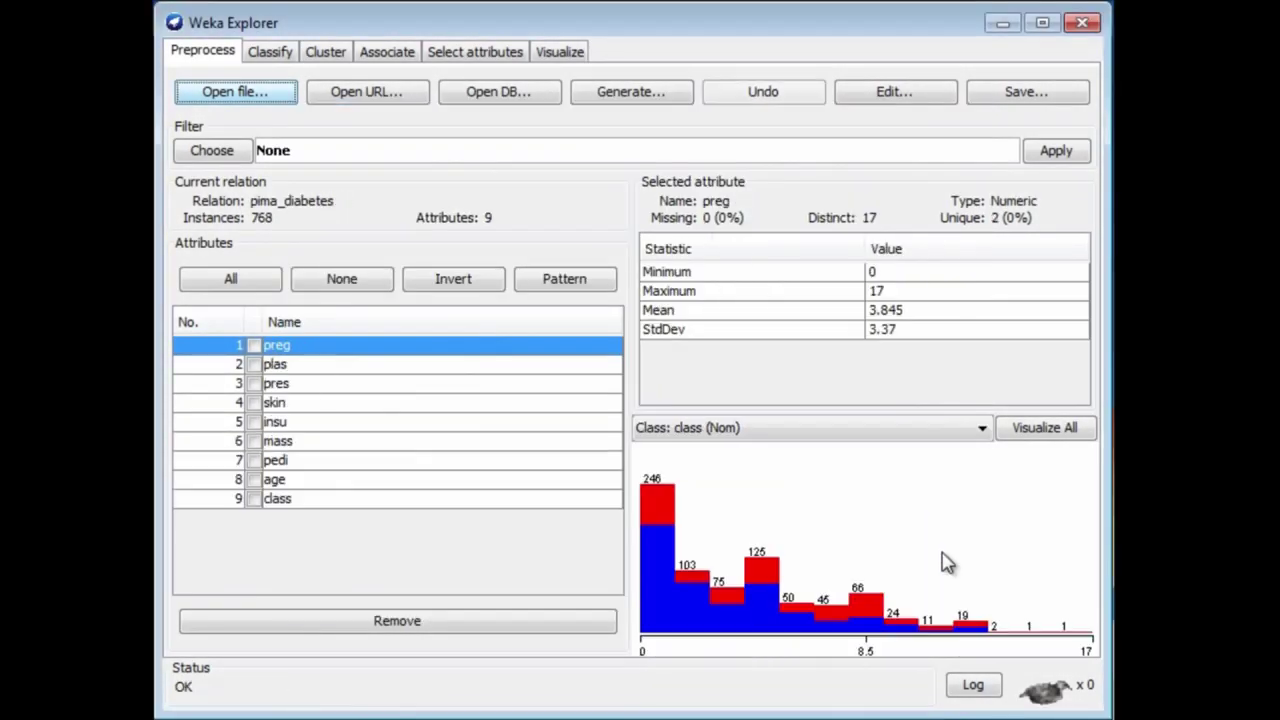
click(272, 56)
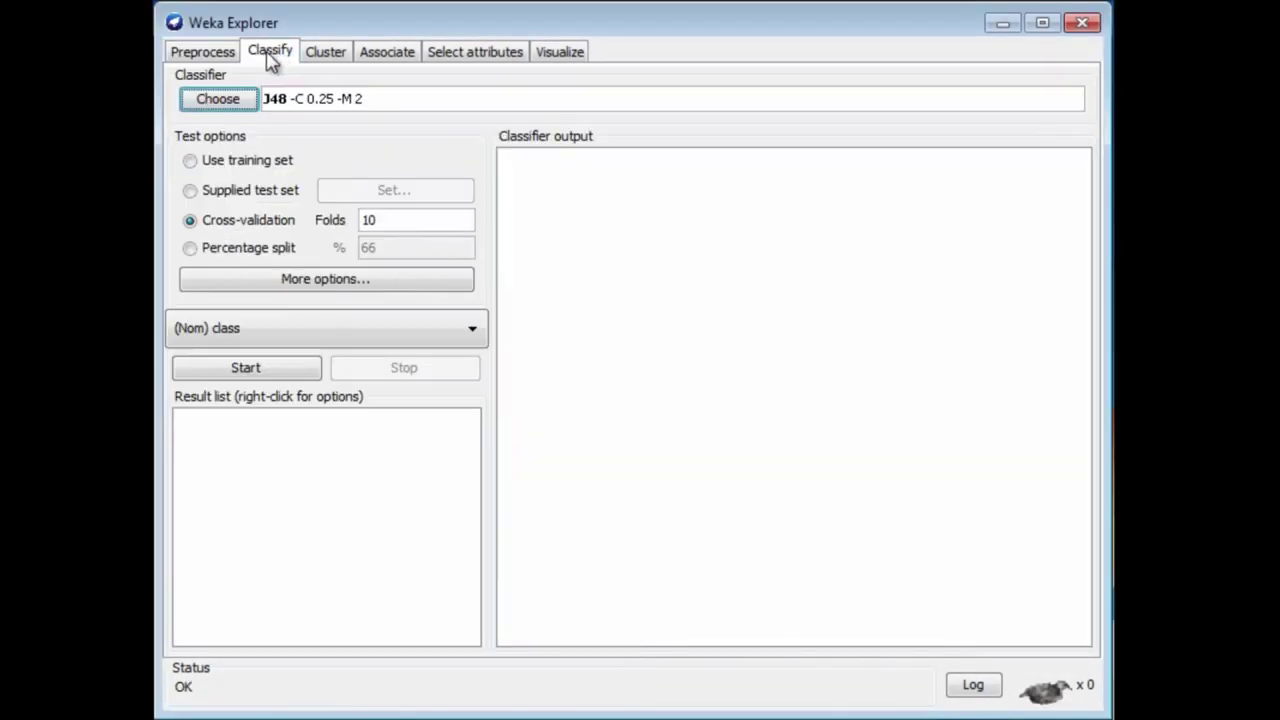
click(273, 374)
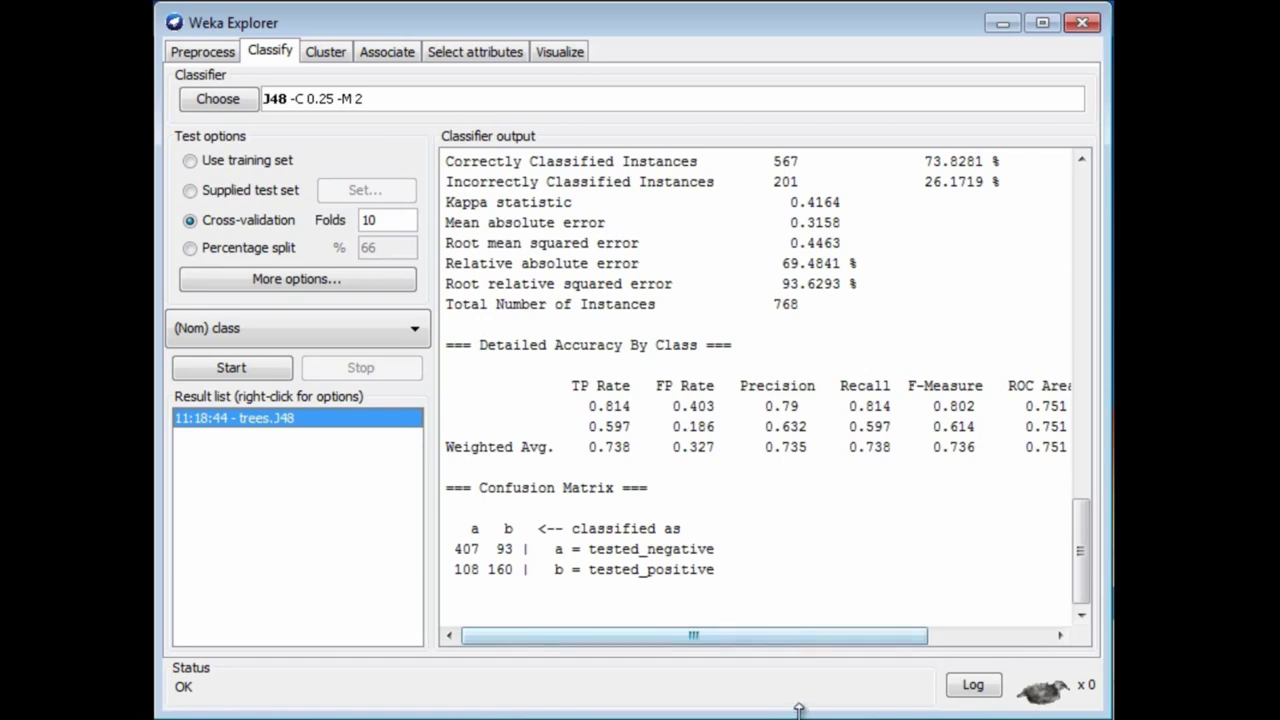
Enlarge the Explorer window and scroll the output to show 20 leaves and tree size 39.
drag(799, 710, 798, 719)
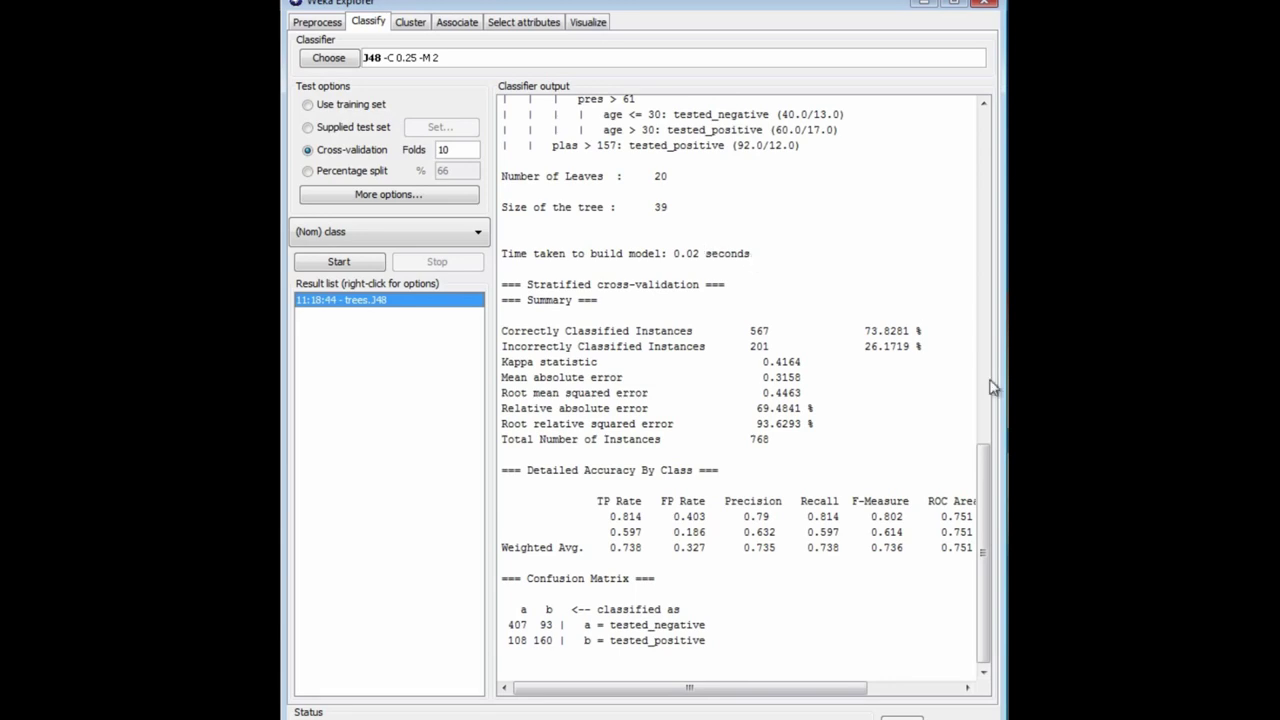
scroll(982, 452, up, 1)
mouse_move(982, 452)
mouse_down()
mouse_move(983, 271)
mouse_move(982, 470)
mouse_up()
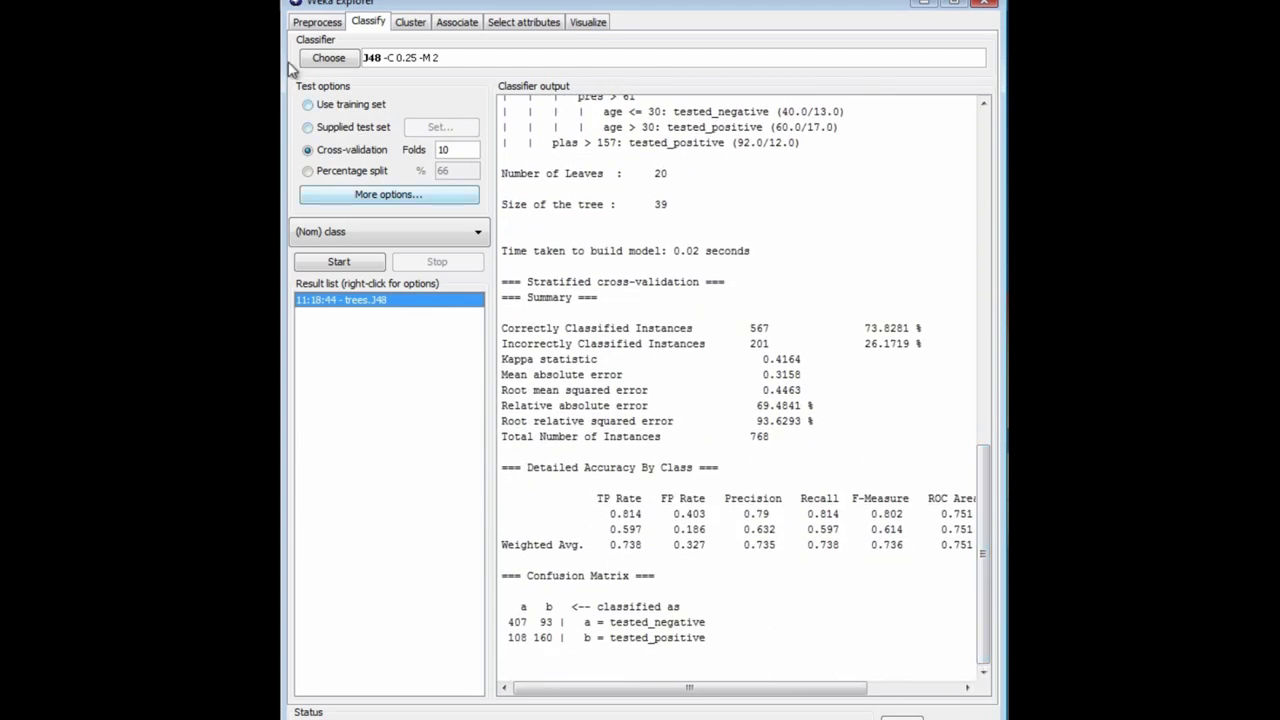
Set J48 unpruned to True and rerun cross-validation on the diabetes data.
click(372, 58)
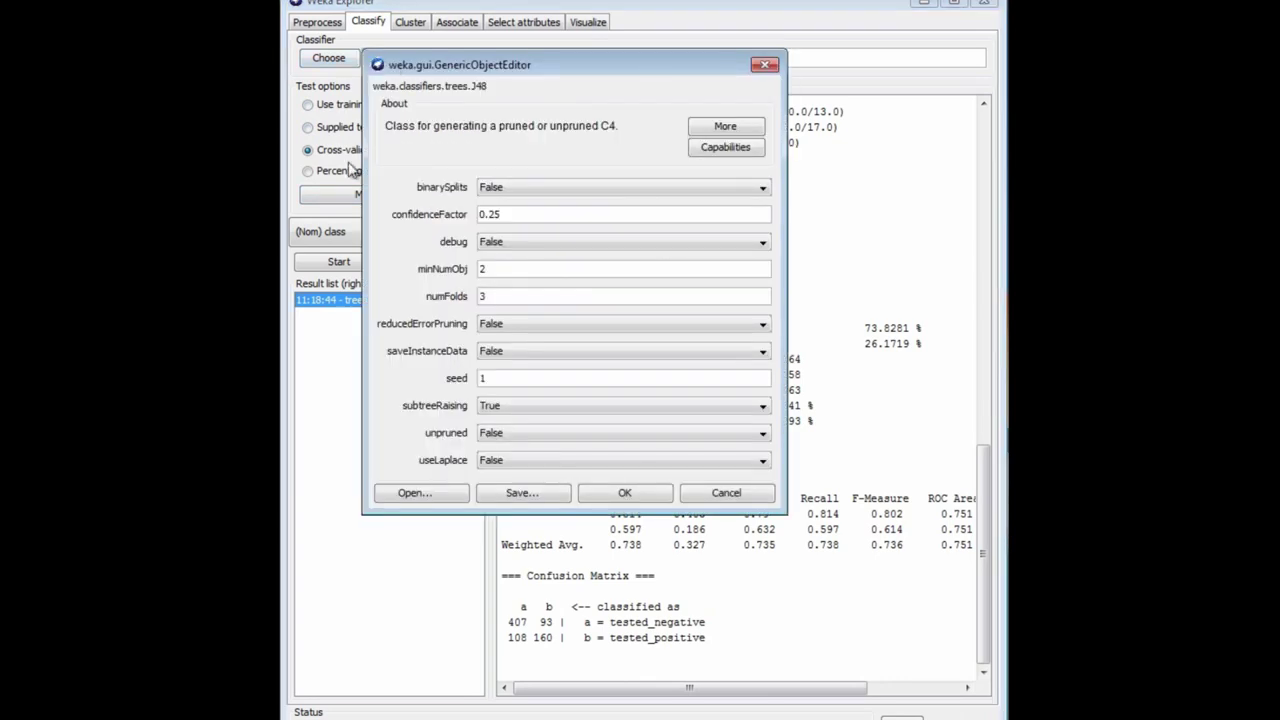
click(764, 436)
click(716, 450)
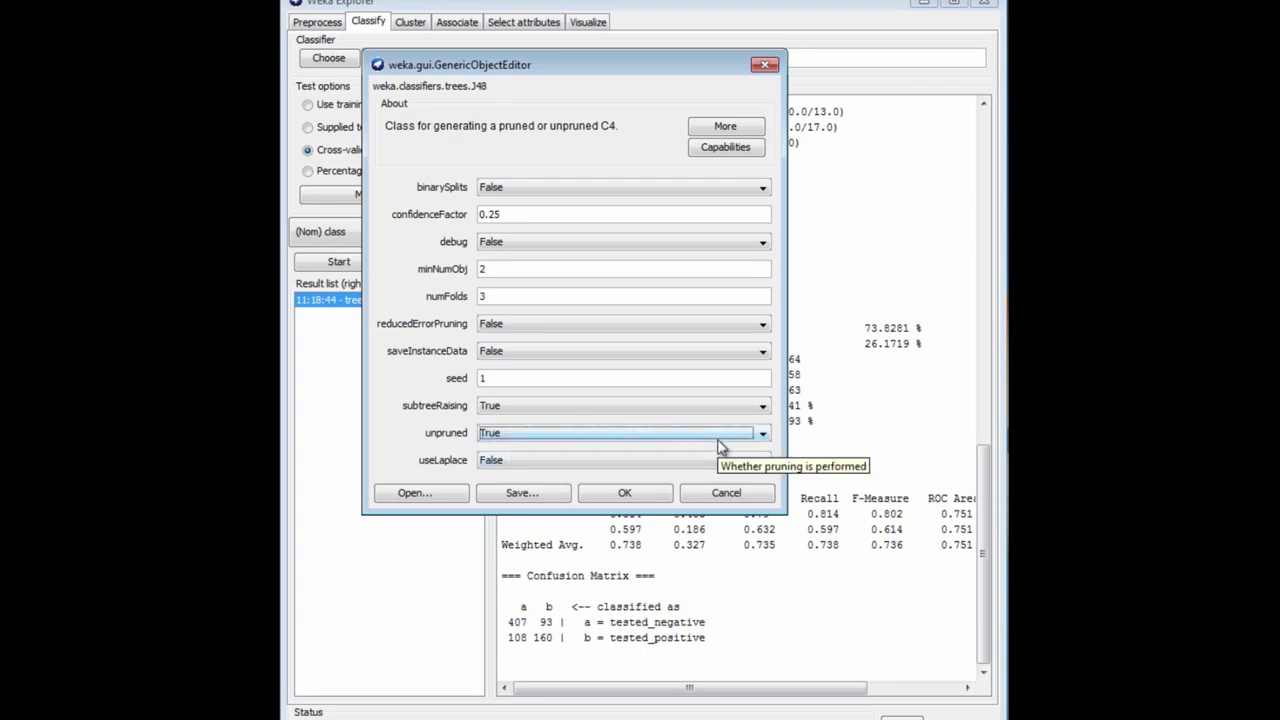
click(624, 493)
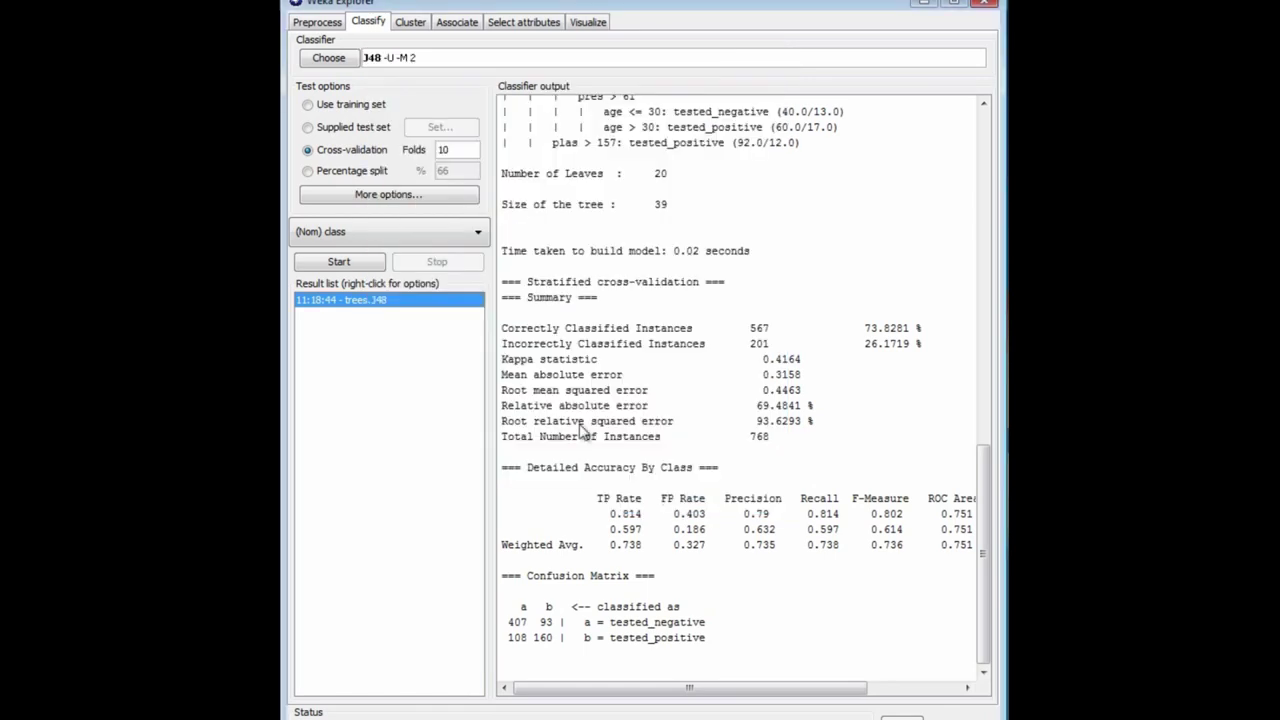
click(355, 265)
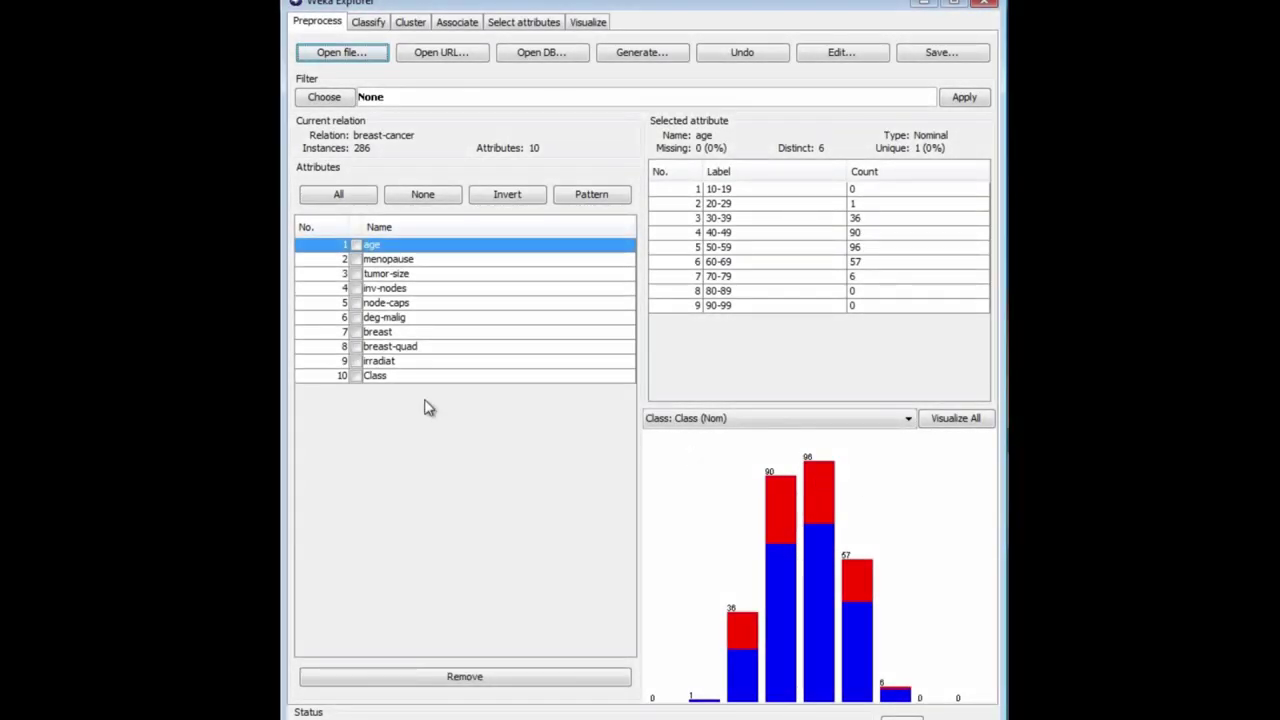
Check the Class attribute's 201 no-recurrence / 85 recurrence split, then return to Classify.
click(366, 378)
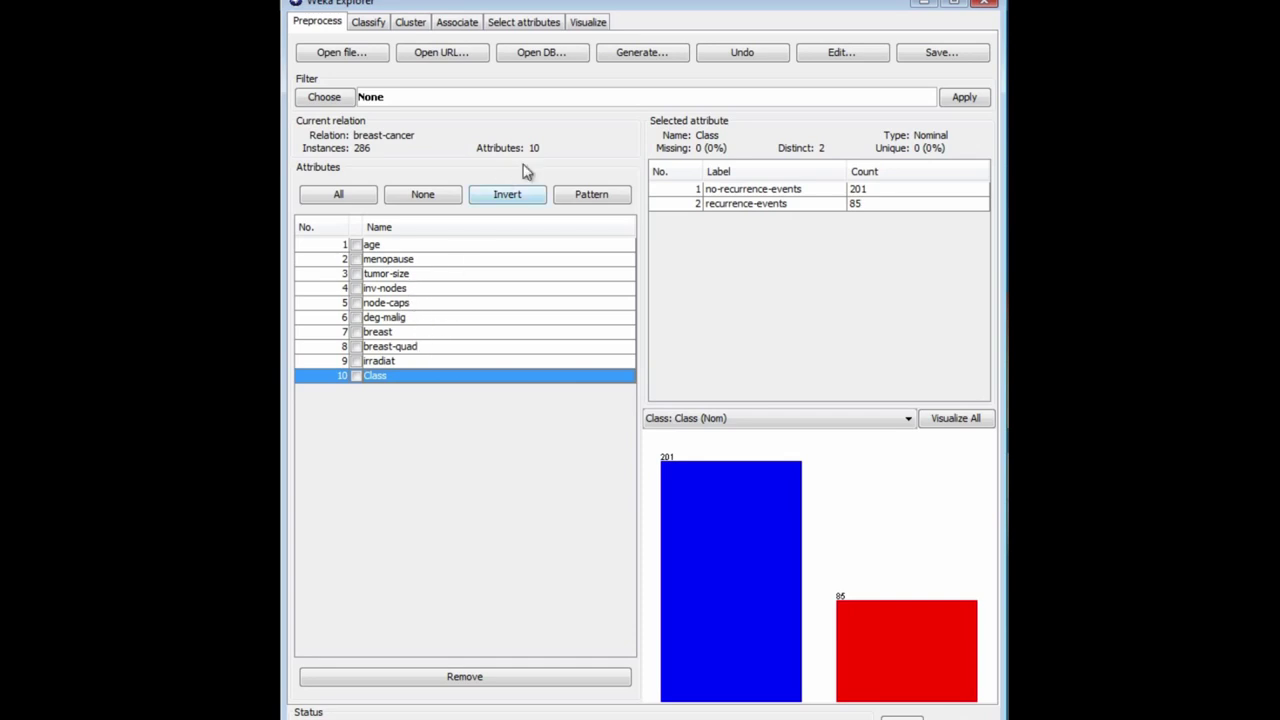
click(366, 22)
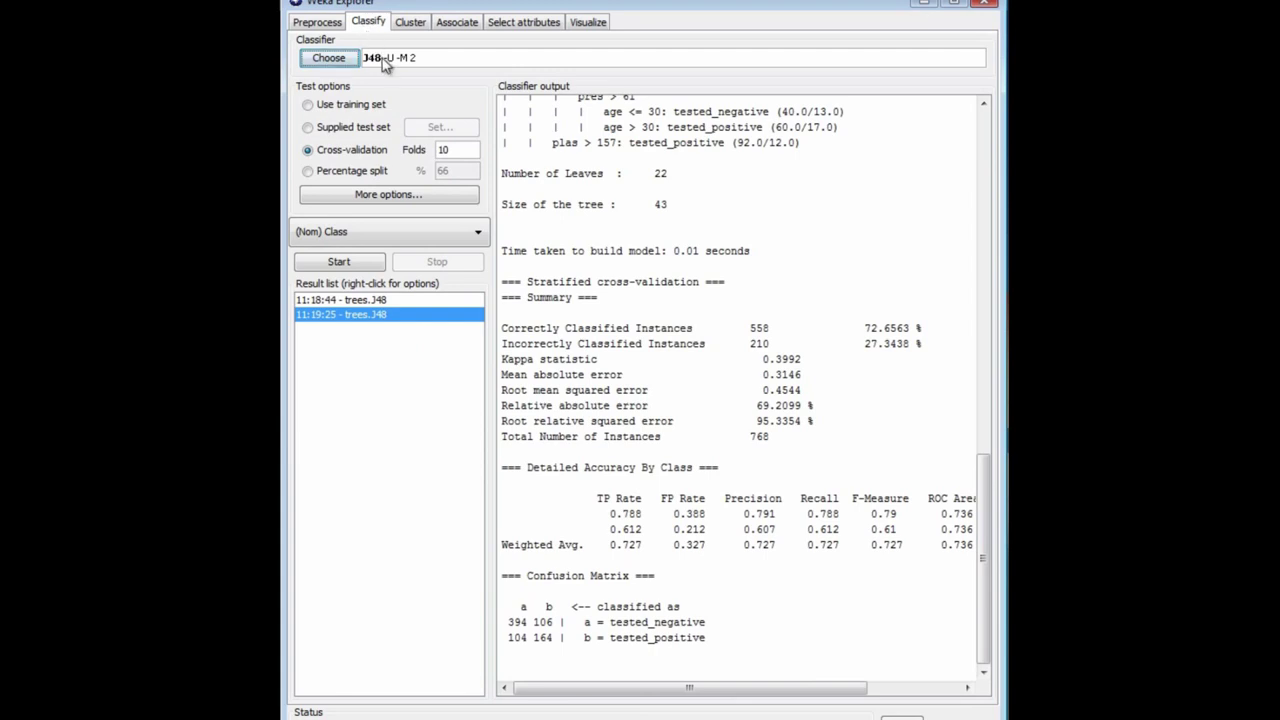
Restore pruning (unpruned False) and run J48 on breast-cancer: 75.5245% correct, 4 leaves, size 6.
click(383, 62)
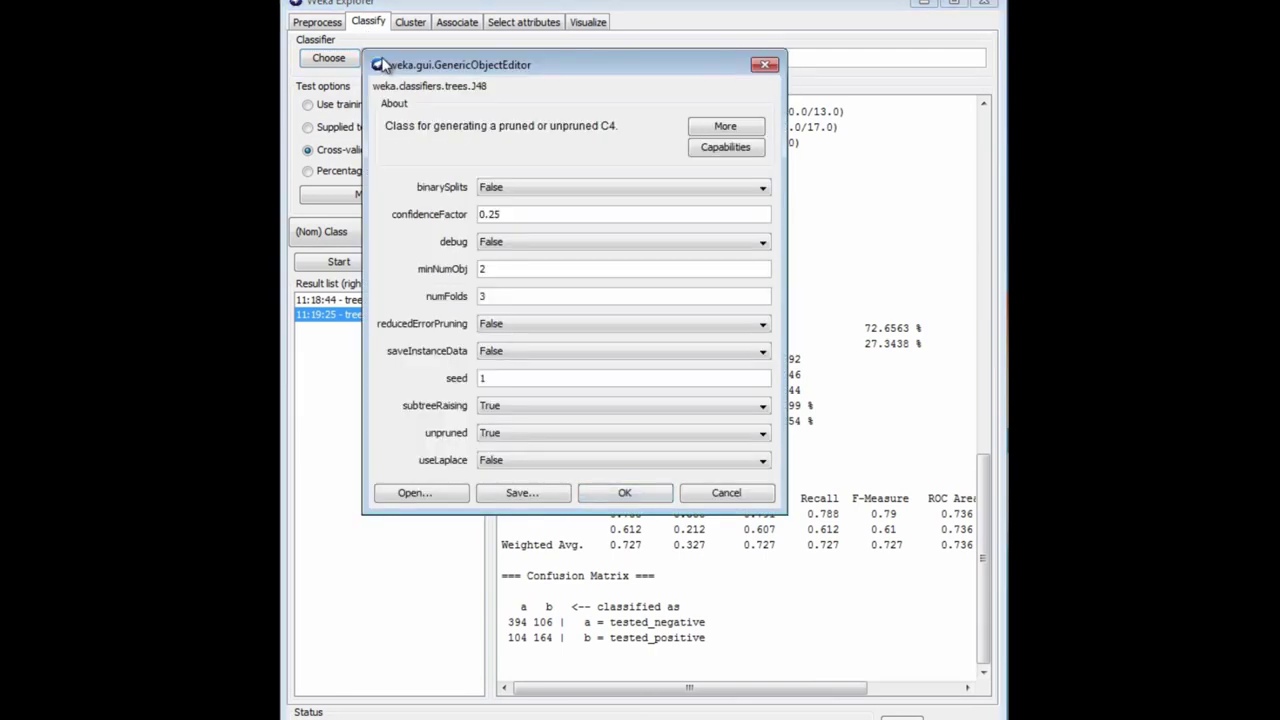
click(762, 438)
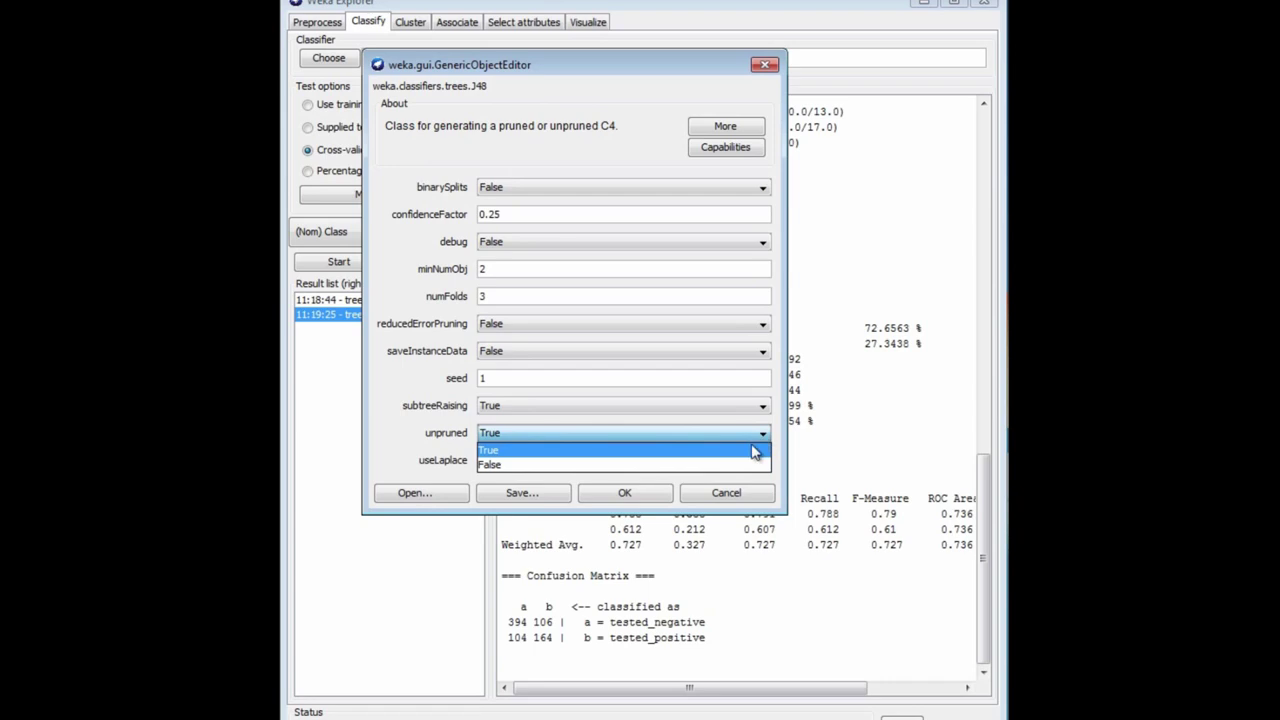
click(741, 466)
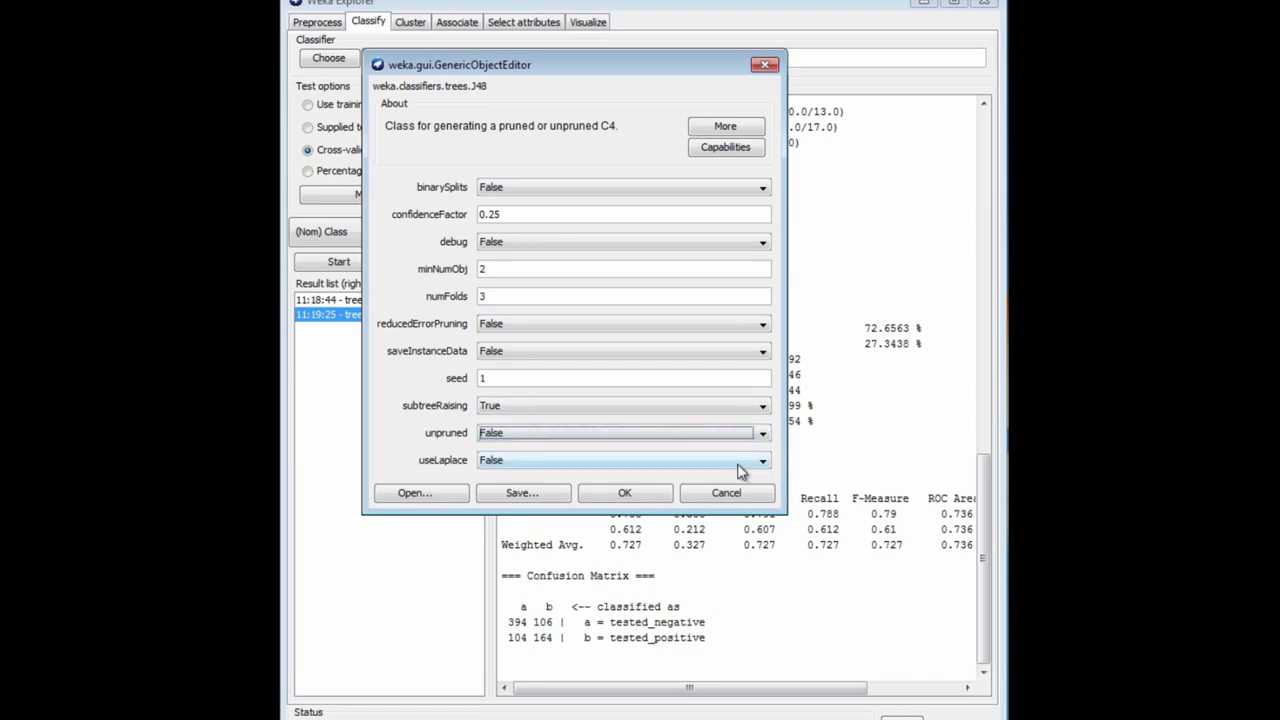
click(641, 494)
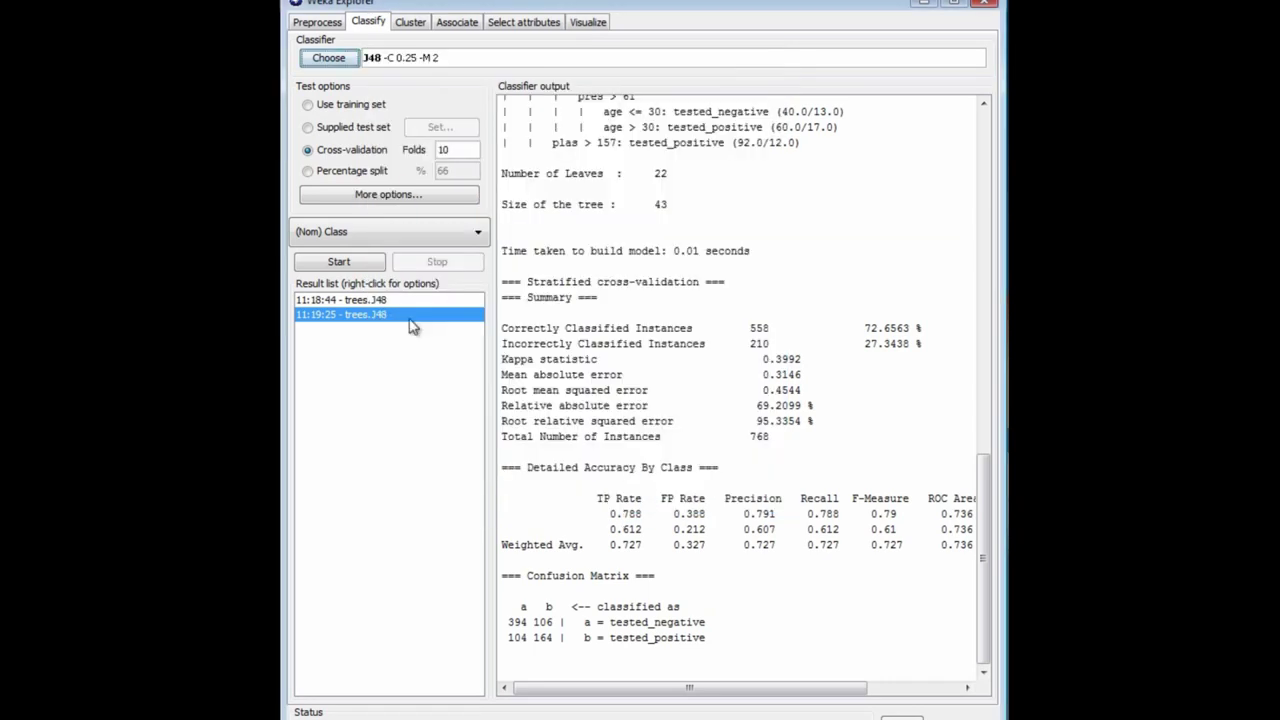
click(339, 261)
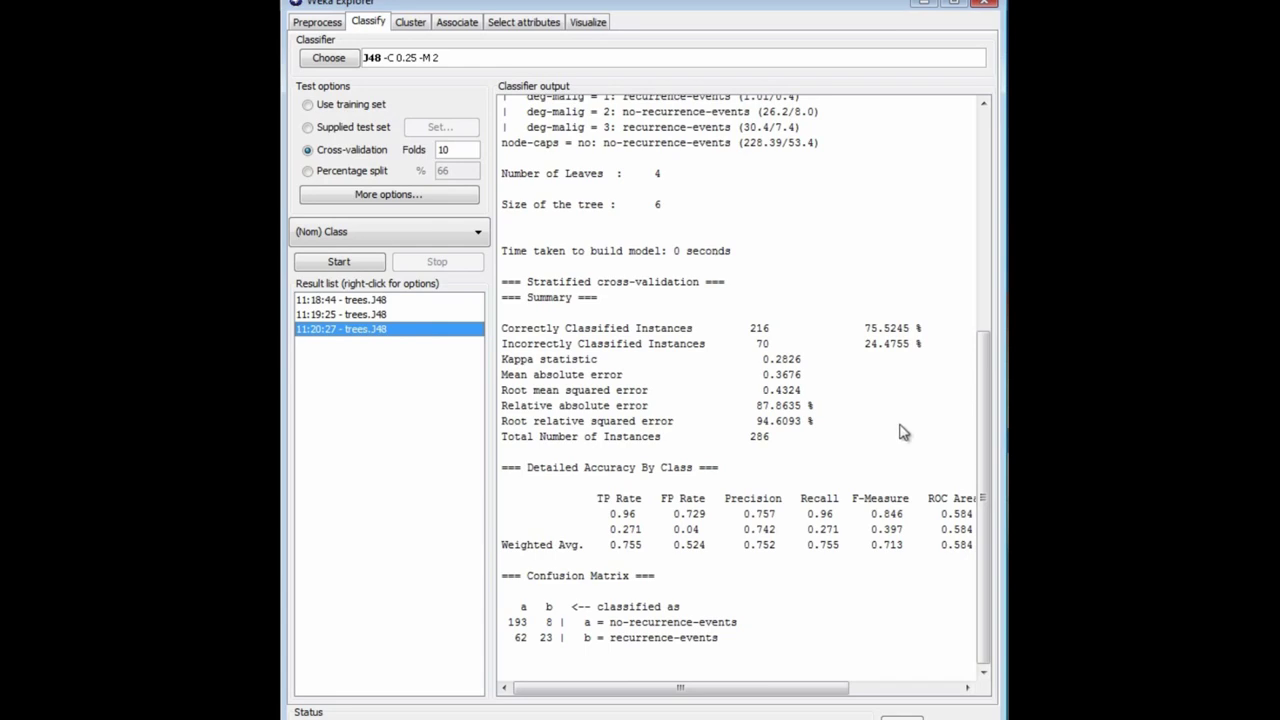
Visualize the 11:20:27 pruned tree, fitted to an enlarged window, then return to the output.
mouse_move(984, 452)
mouse_down()
mouse_move(980, 409)
mouse_move(981, 456)
mouse_up()
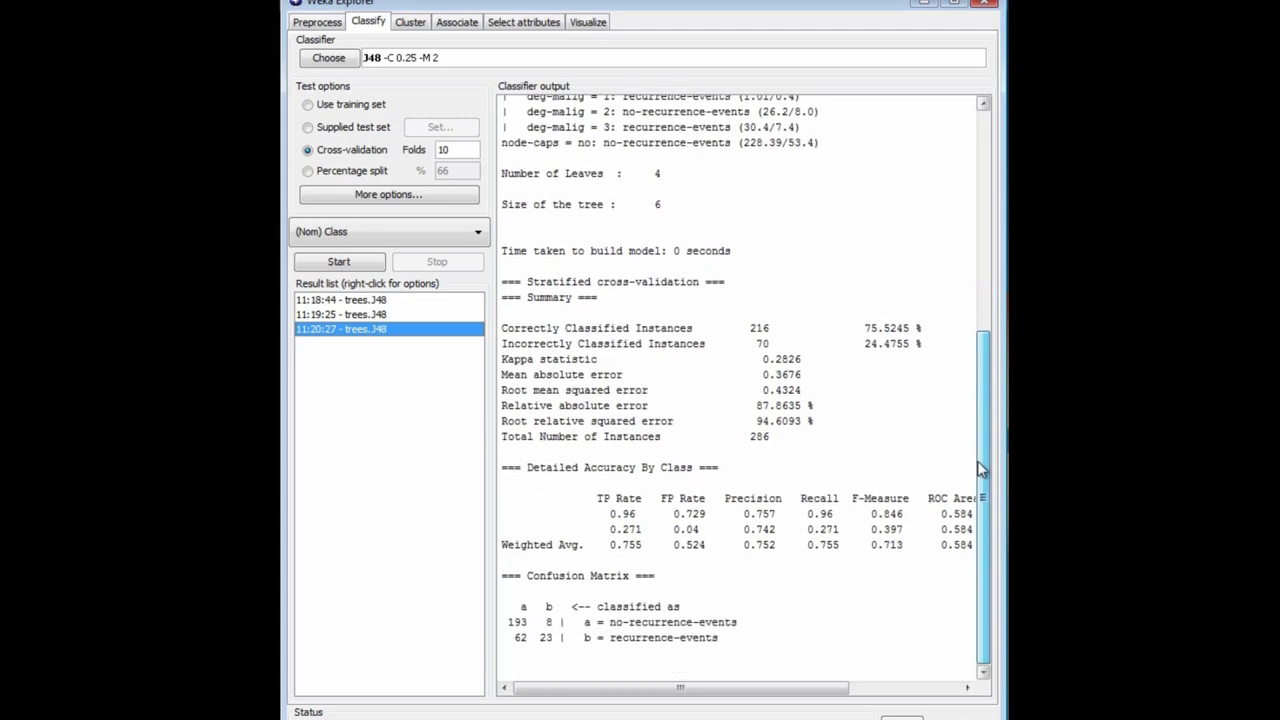
right_click(359, 331)
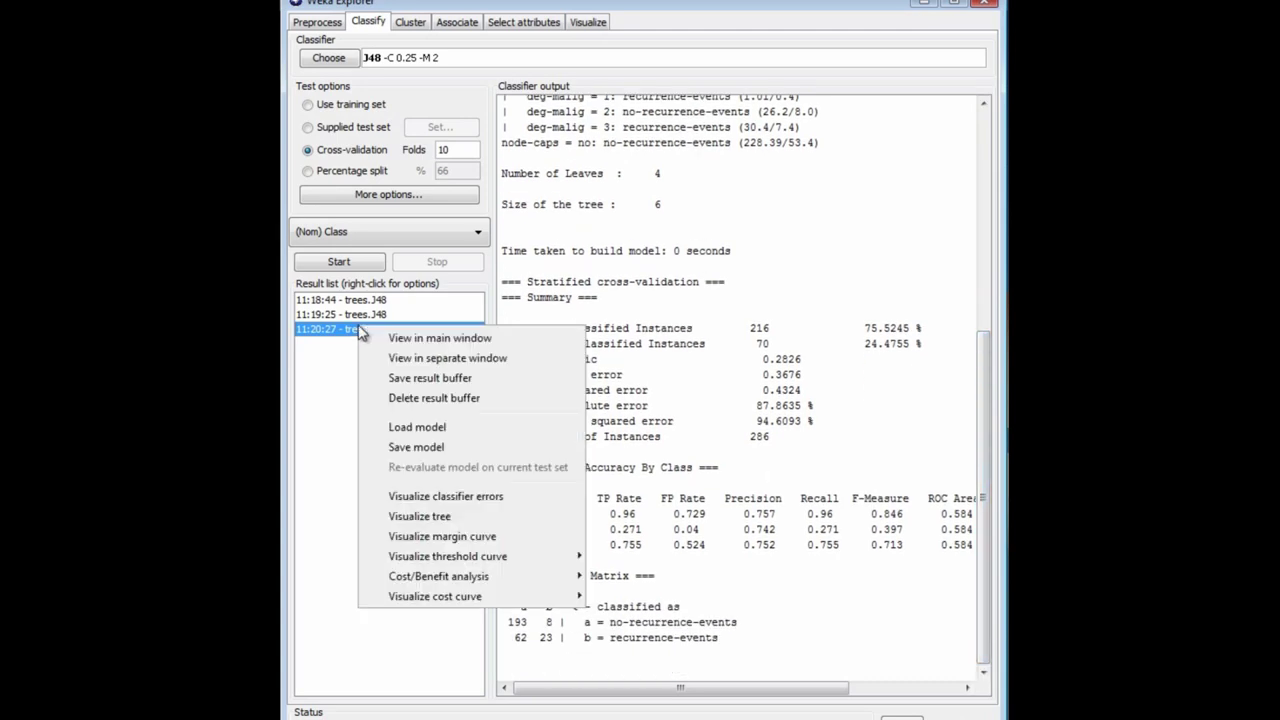
click(450, 515)
drag(732, 346, 957, 449)
right_click(797, 302)
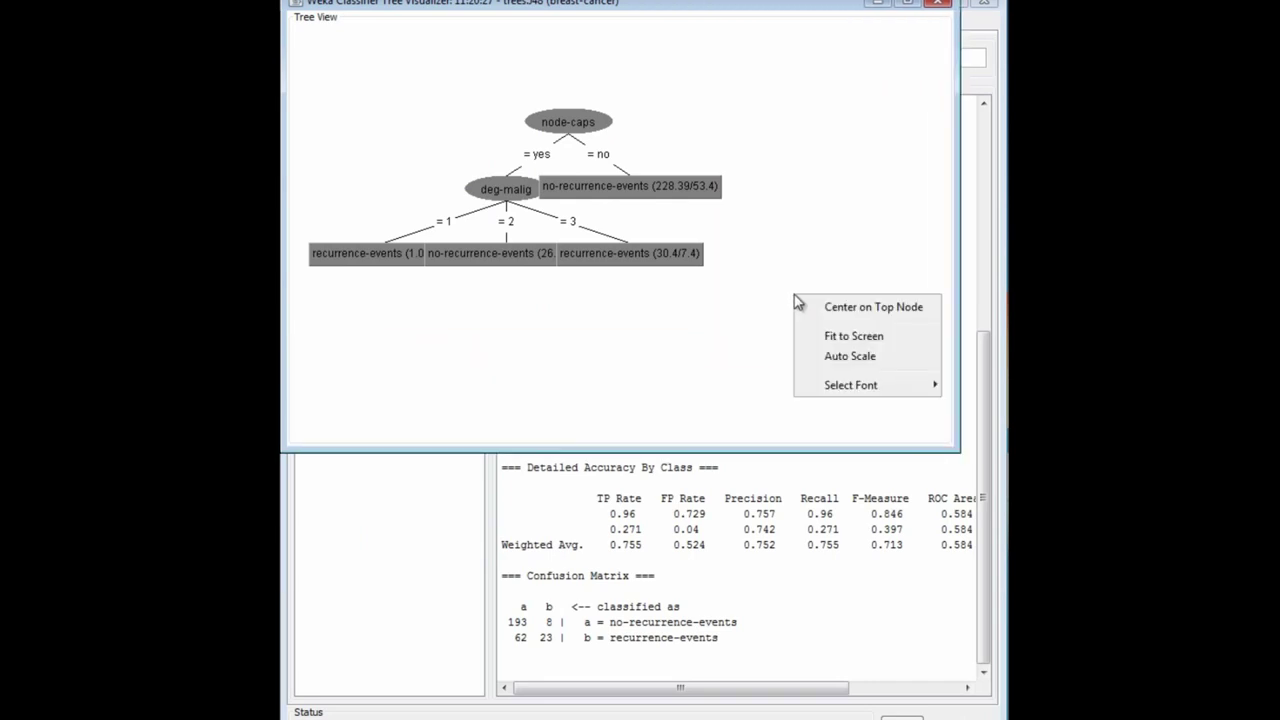
click(830, 335)
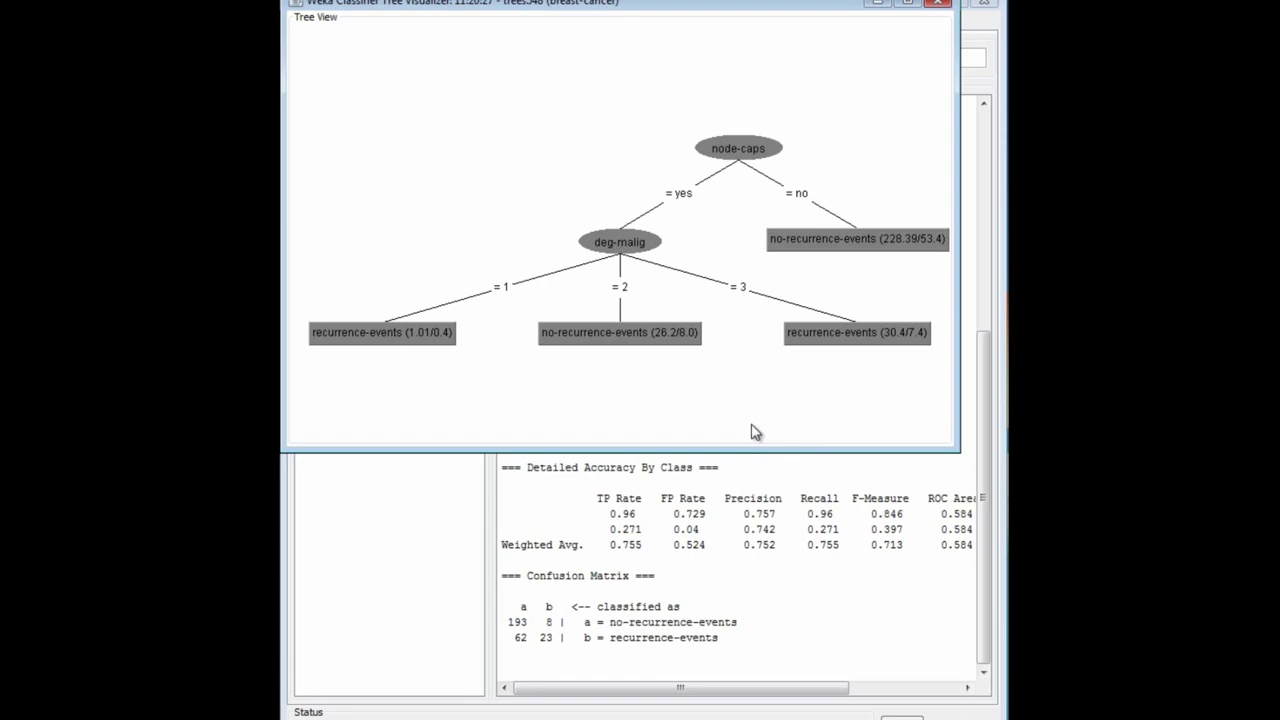
click(843, 620)
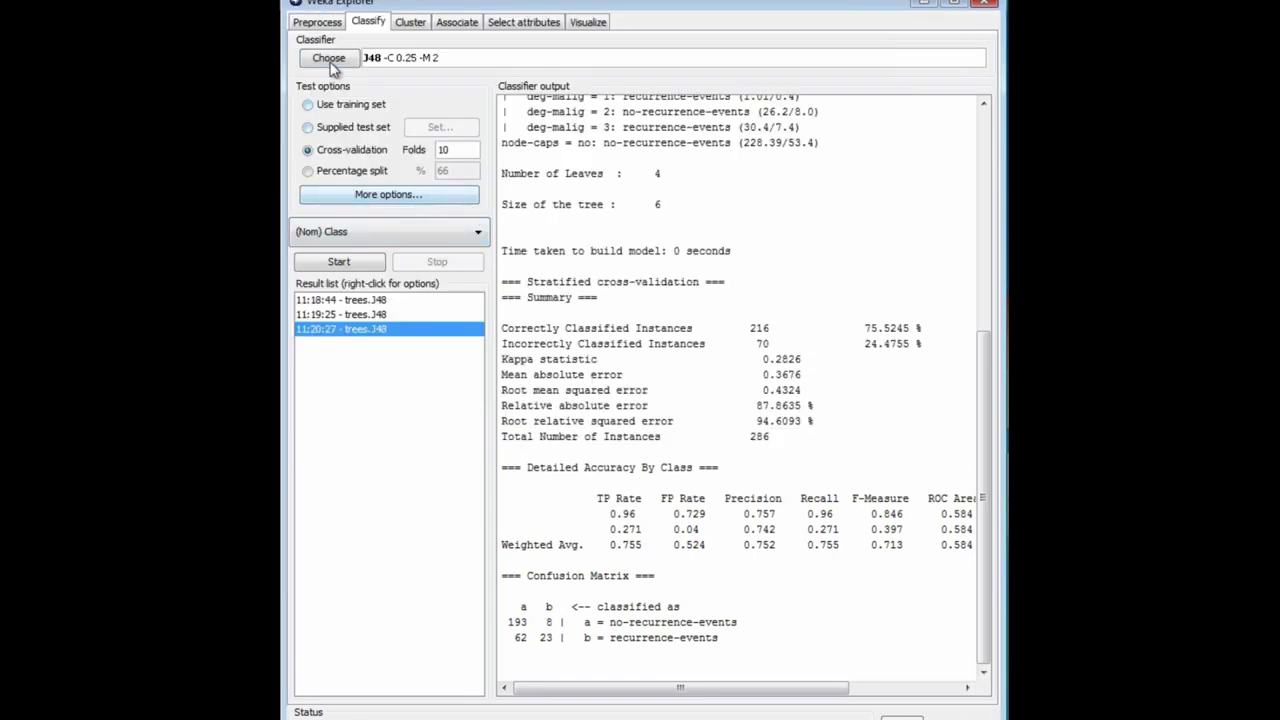
Run unpruned J48 -U -M 2 on breast-cancer: 152 leaves, size 179, 69.5804% correct.
click(373, 60)
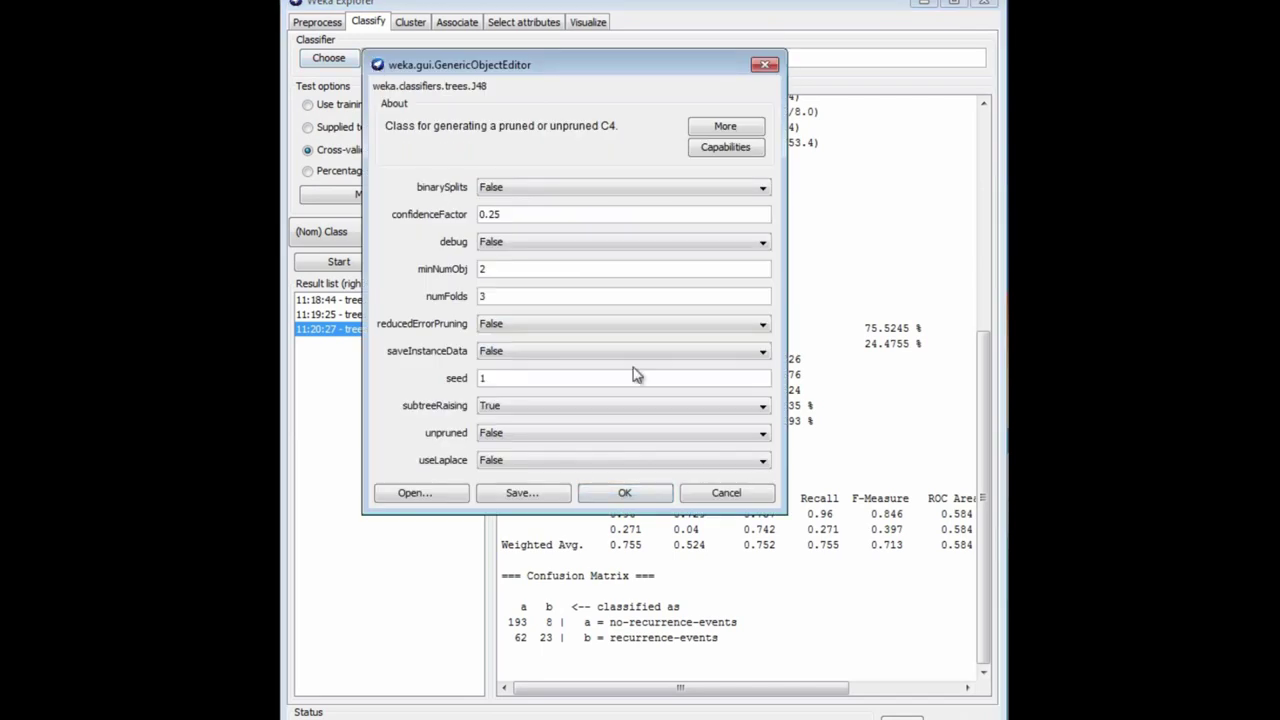
click(762, 436)
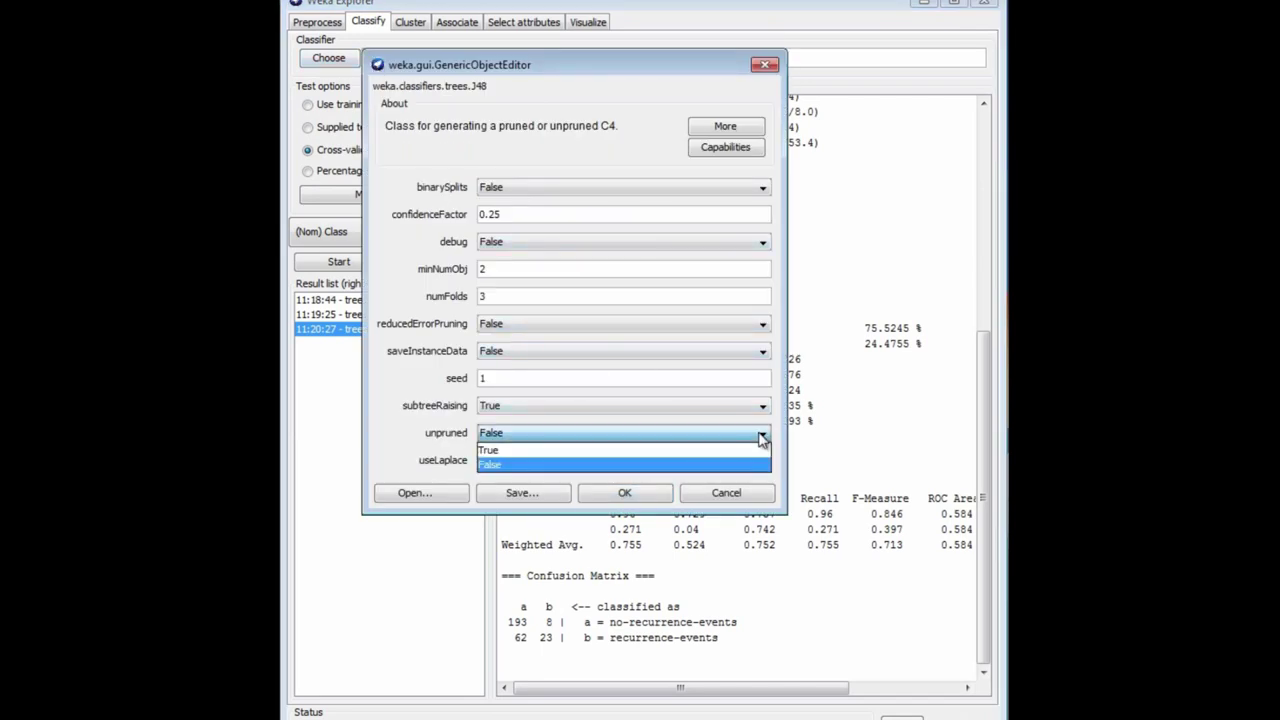
click(749, 450)
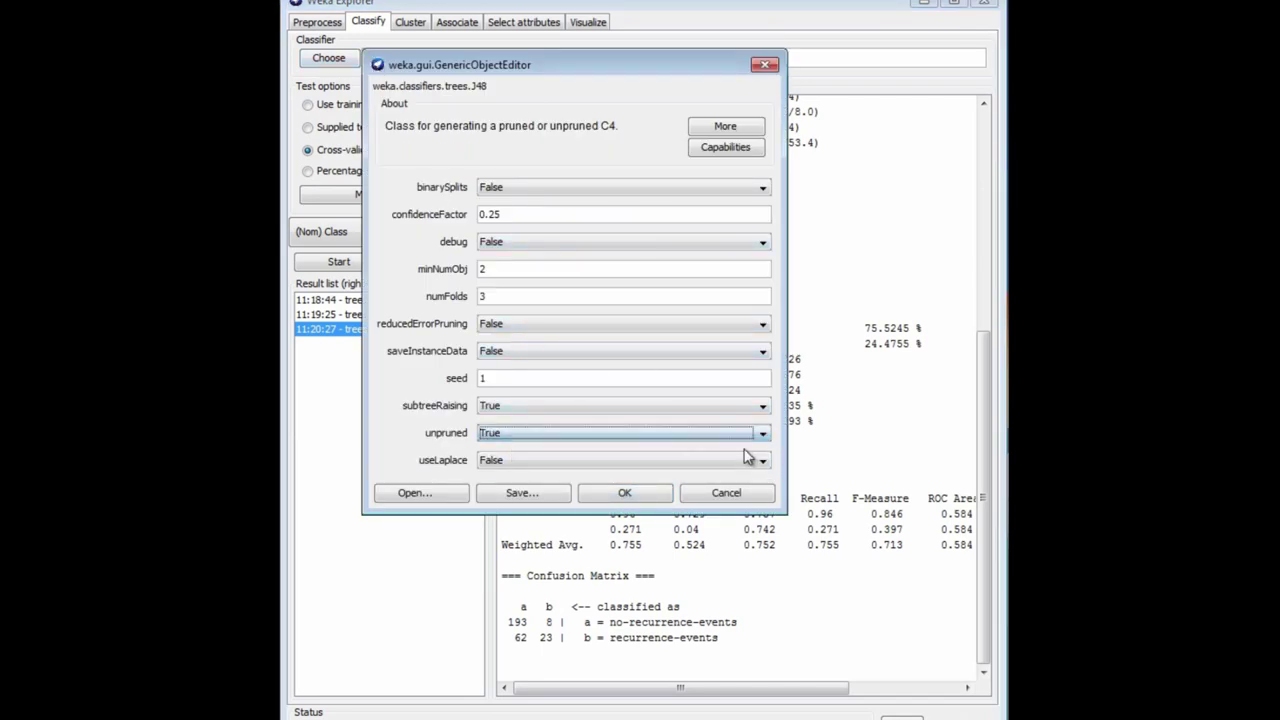
click(665, 496)
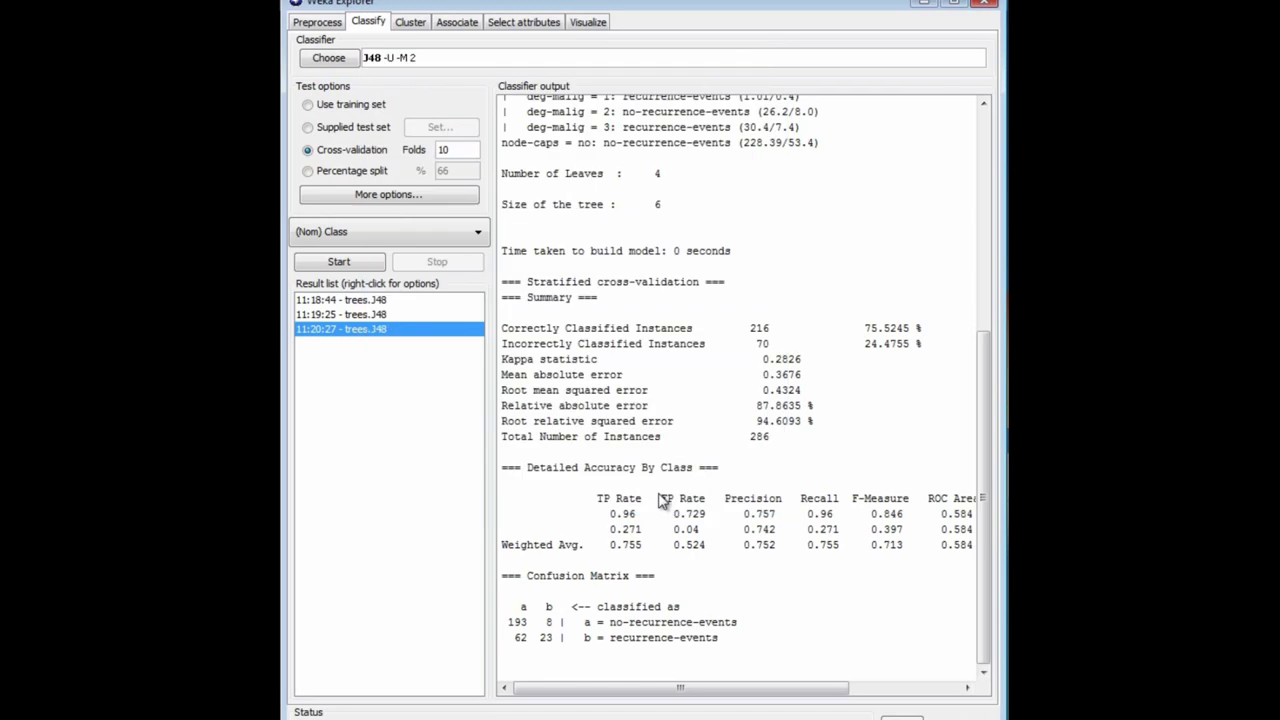
click(340, 262)
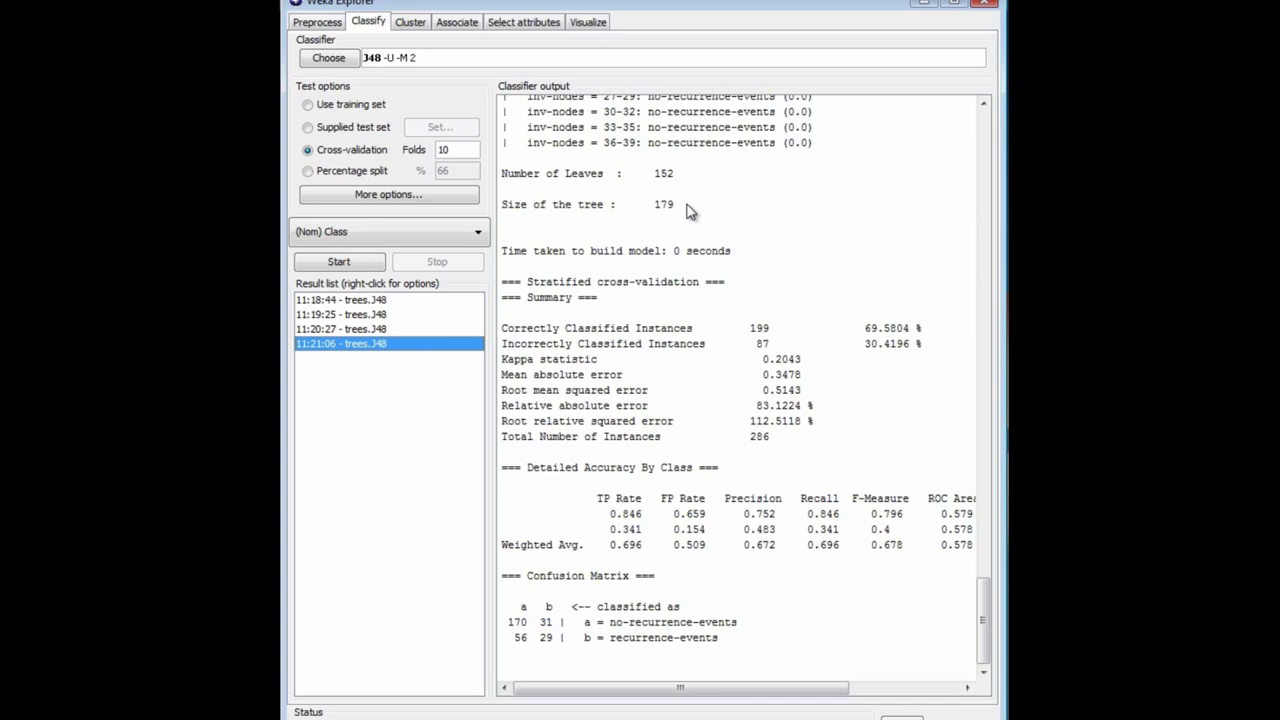
Visualize the 11:21:06 unpruned tree in a wider, taller window, fitted to screen, then return.
right_click(358, 346)
click(455, 535)
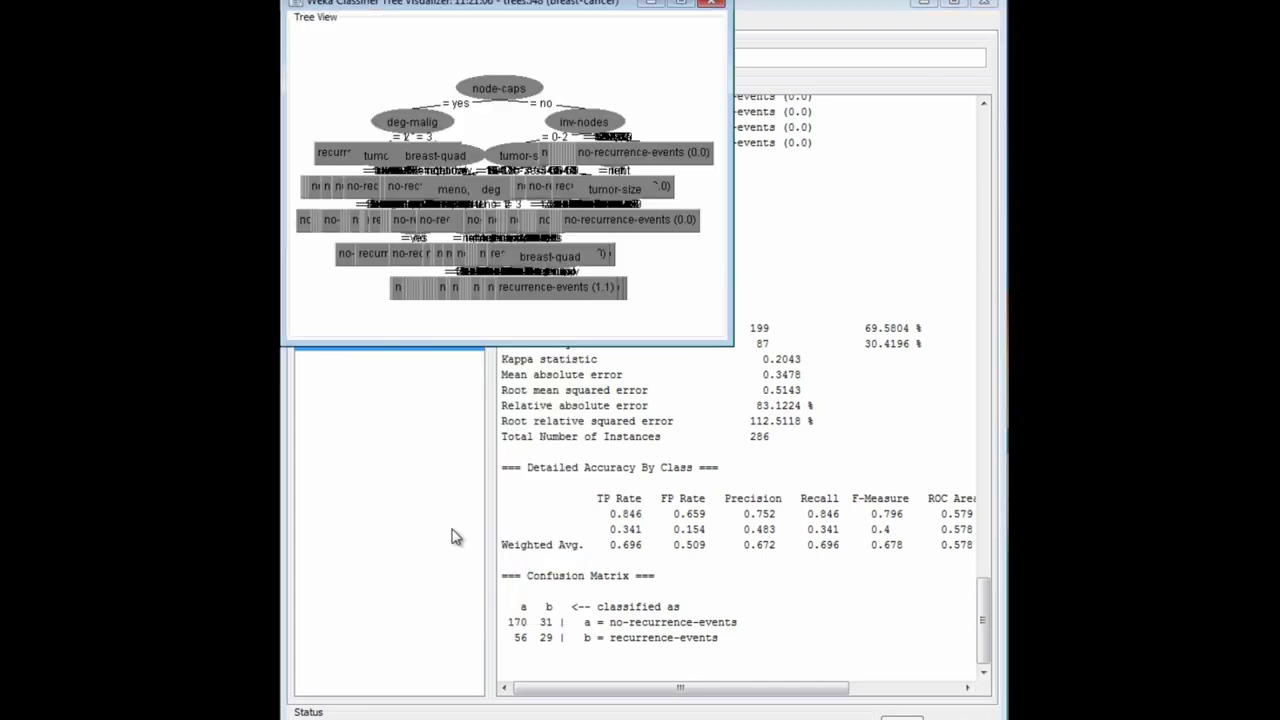
drag(733, 295, 993, 300)
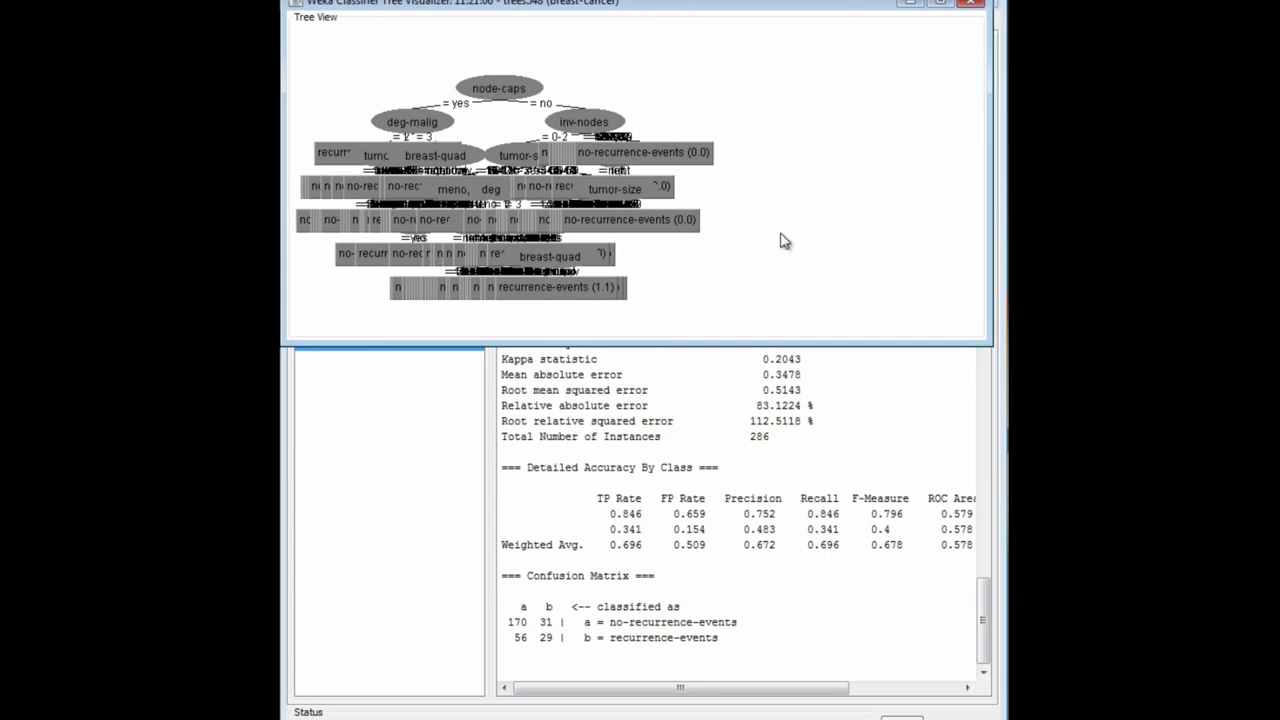
drag(722, 346, 715, 470)
right_click(763, 300)
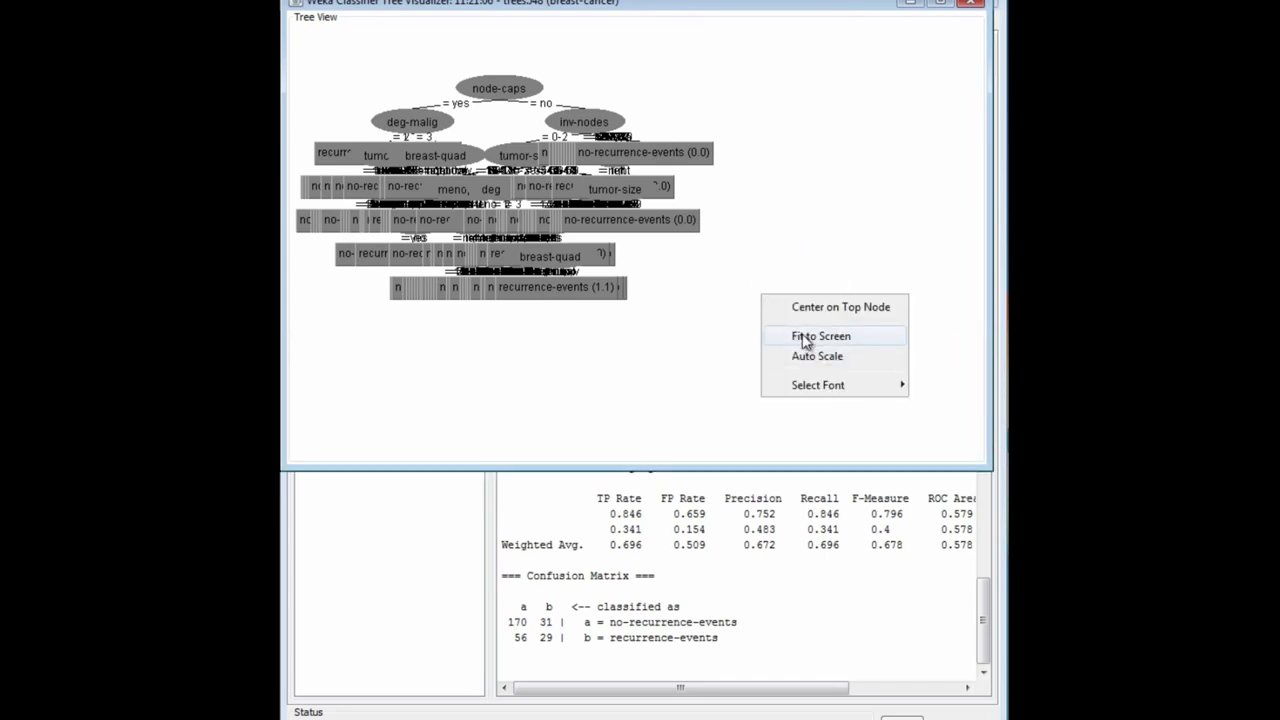
click(806, 338)
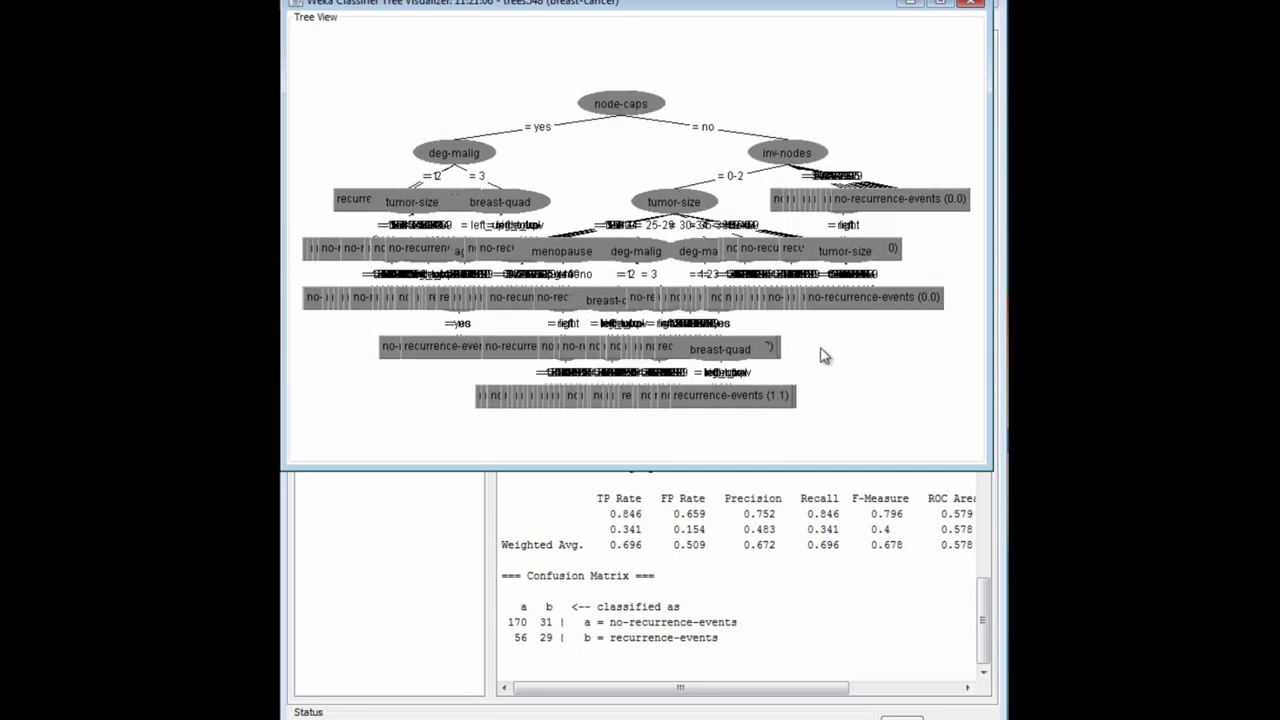
click(763, 594)
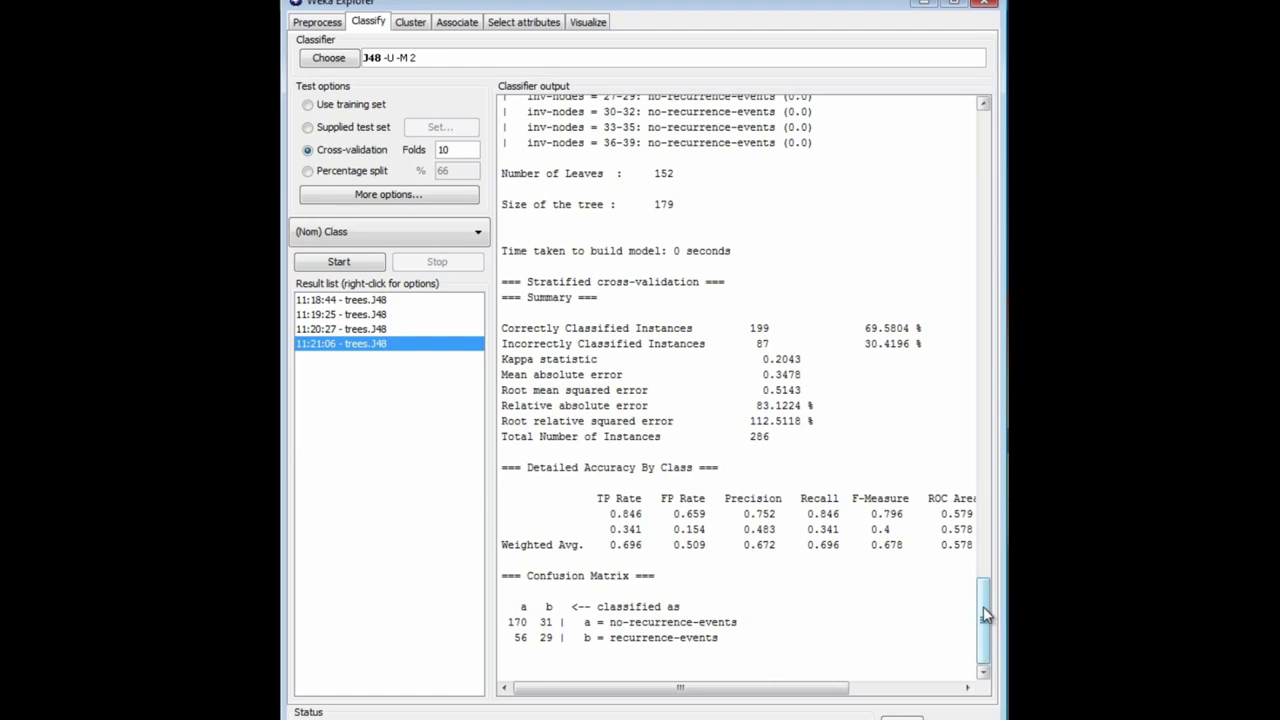
Scroll the output up to the unpruned tree's 152 leaves and size 179 lines.
drag(981, 615, 985, 583)
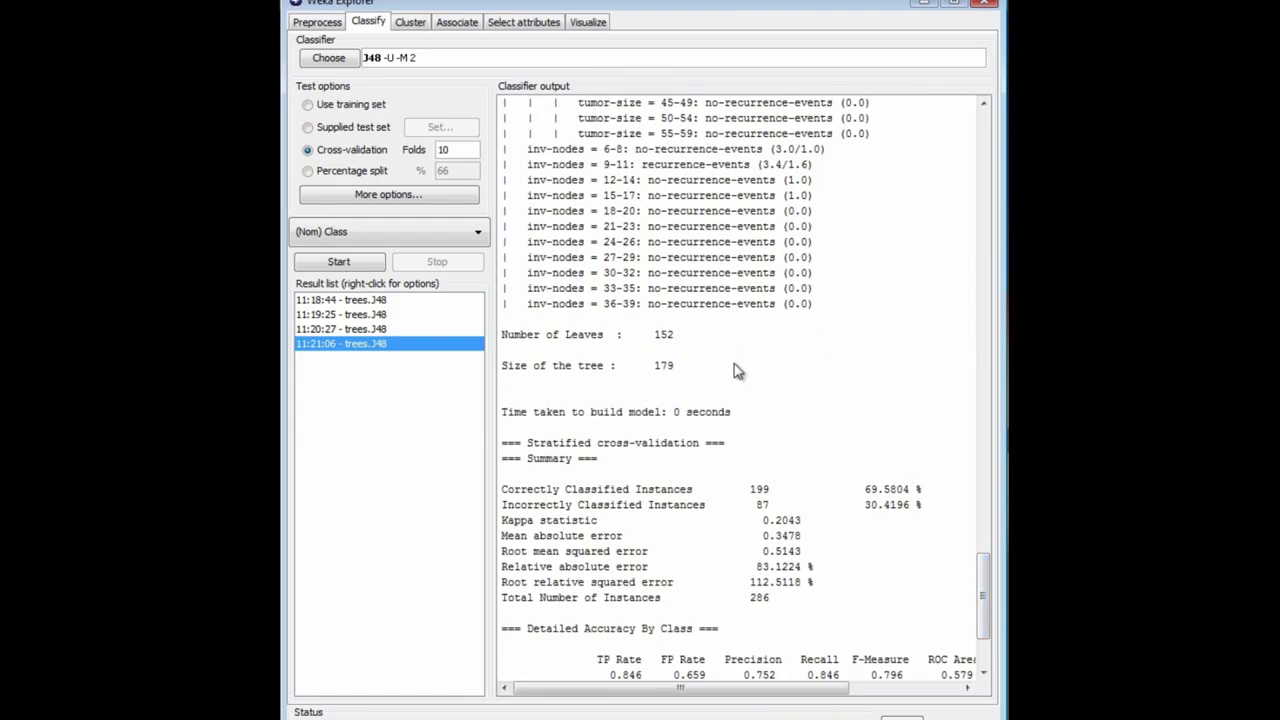